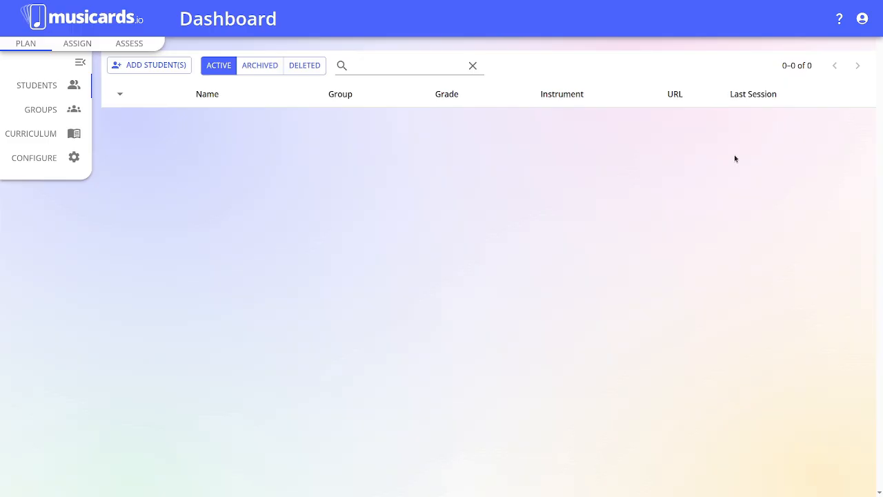
Step: Open the help menu to show Turn Helpers On and Getting Started
click(839, 22)
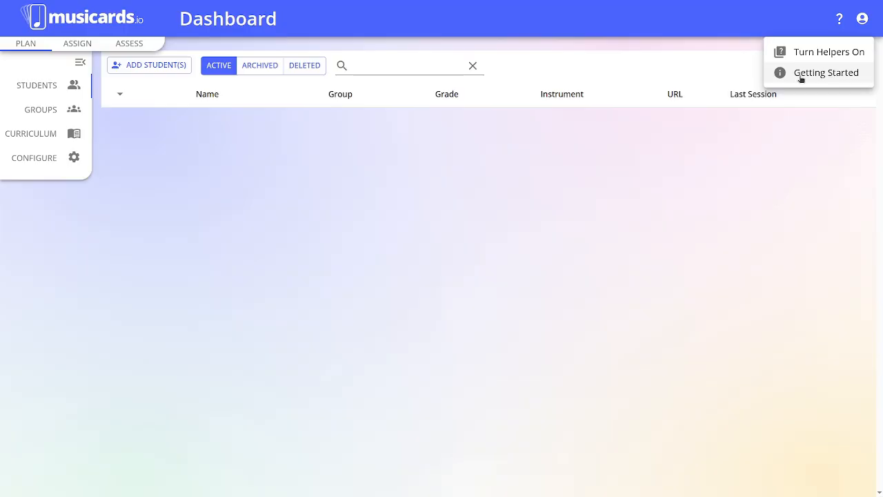
Step: View the Getting Started guide, then close it
click(838, 73)
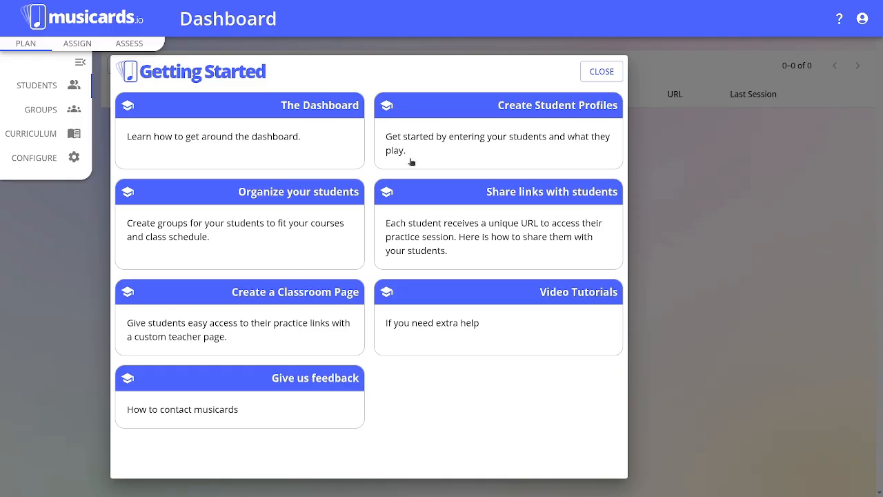
click(600, 71)
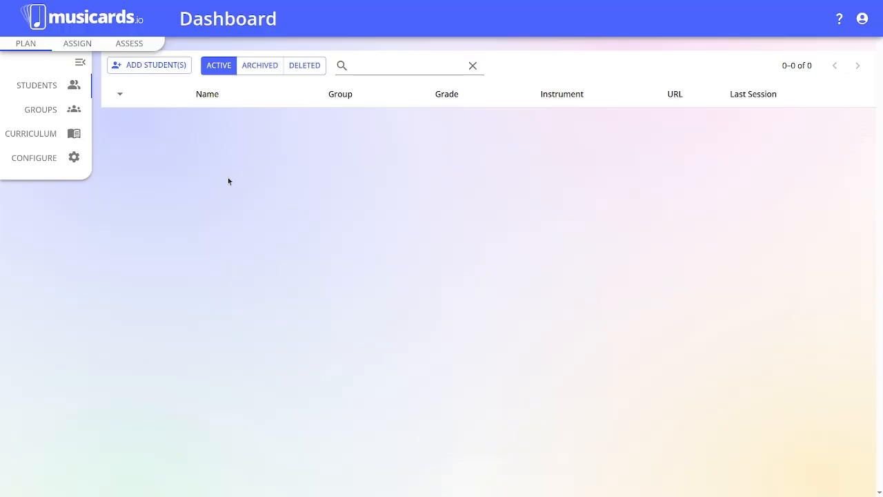
Step: Open the Create Students form from the dashboard
click(27, 46)
click(36, 86)
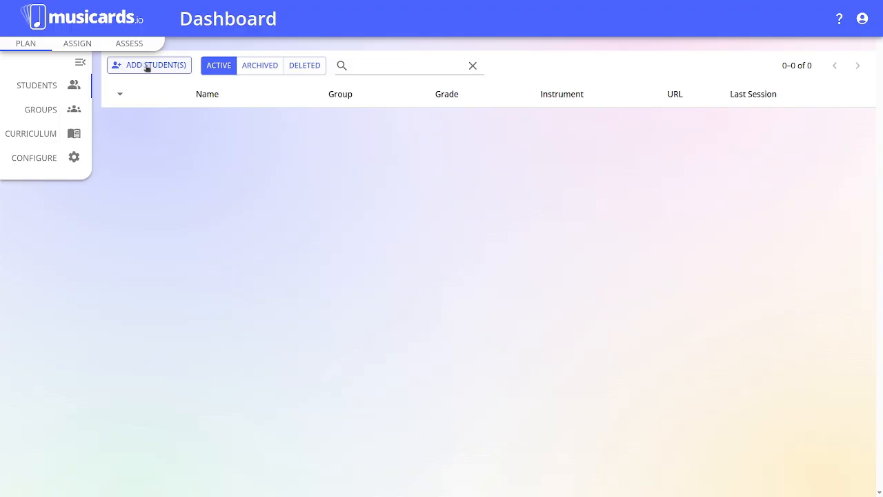
click(147, 65)
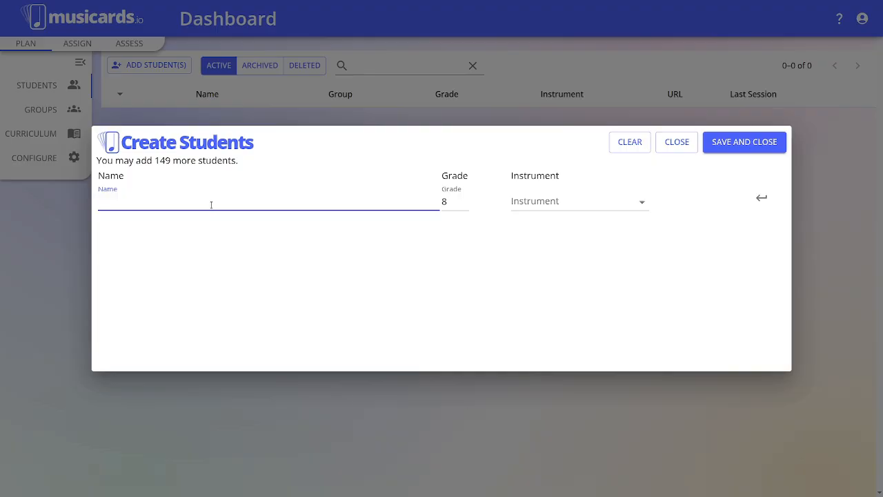
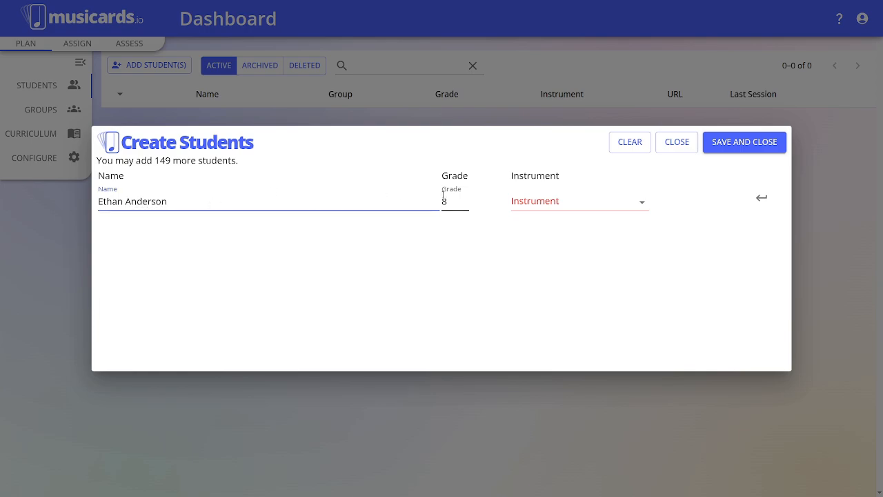
Step: Enter the first student's name with grade 6 and Flute, and add the row
click(464, 202)
key(BackSpace)
text(6)
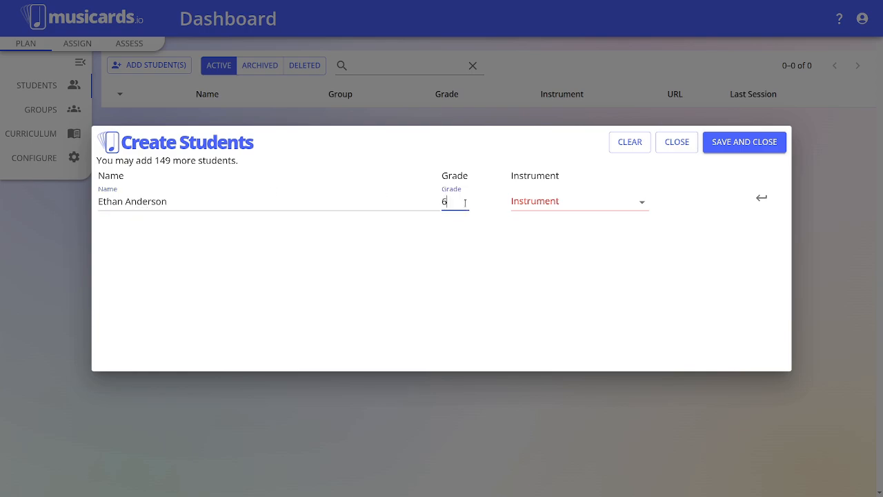
click(642, 202)
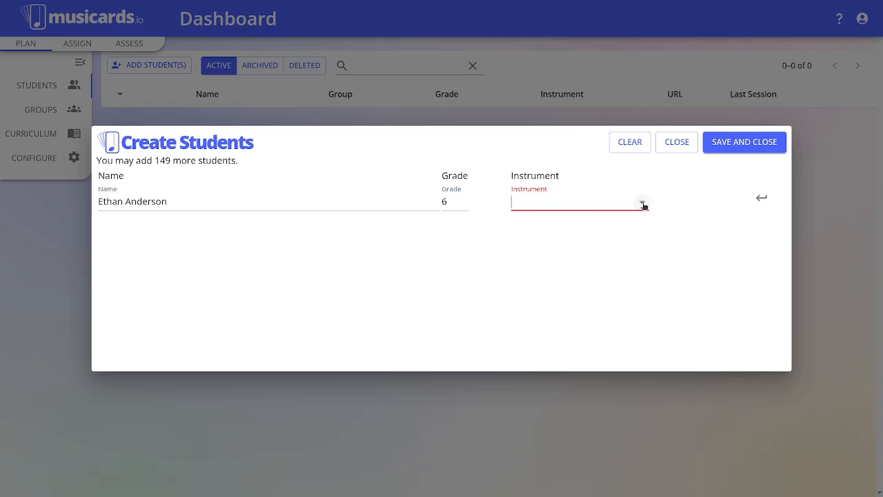
text(Flkute)
key(BackSpace)
key(BackSpace)
key(BackSpace)
key(BackSpace)
key(BackSpace)
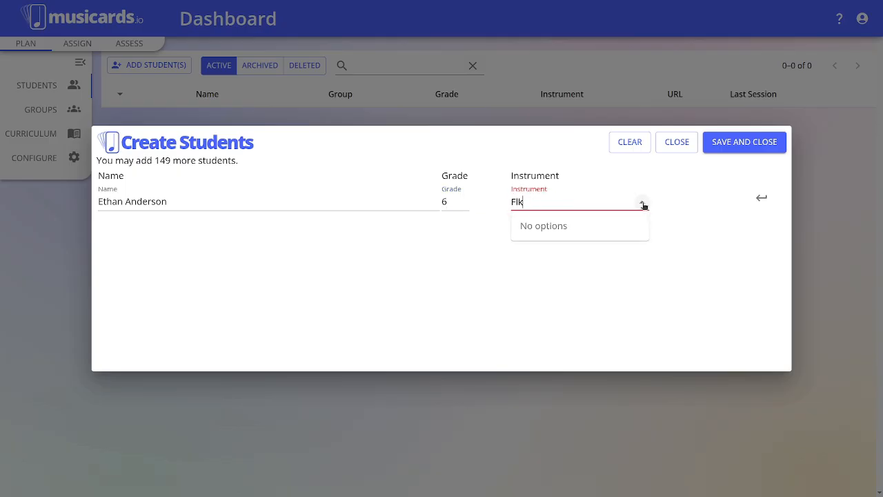
text(lute)
click(588, 225)
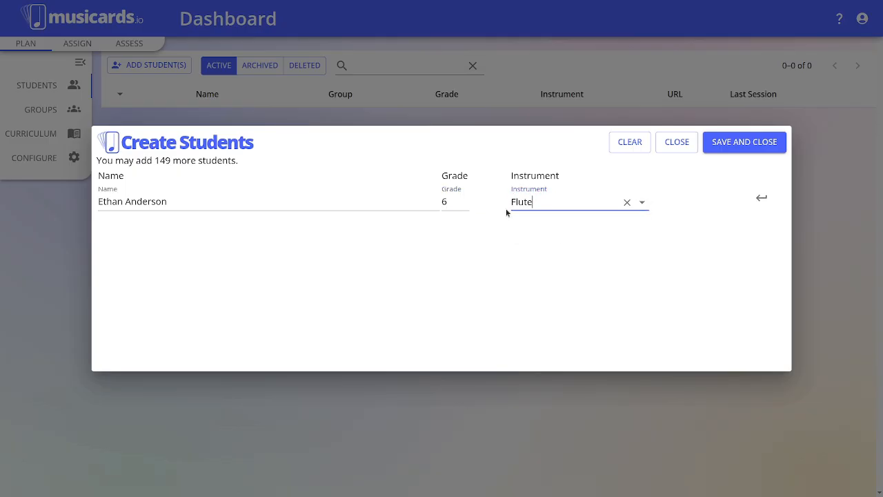
click(760, 199)
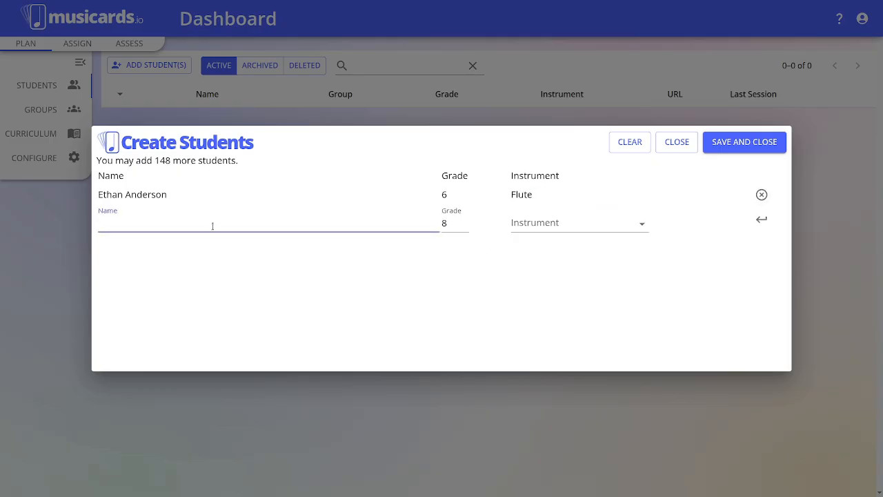
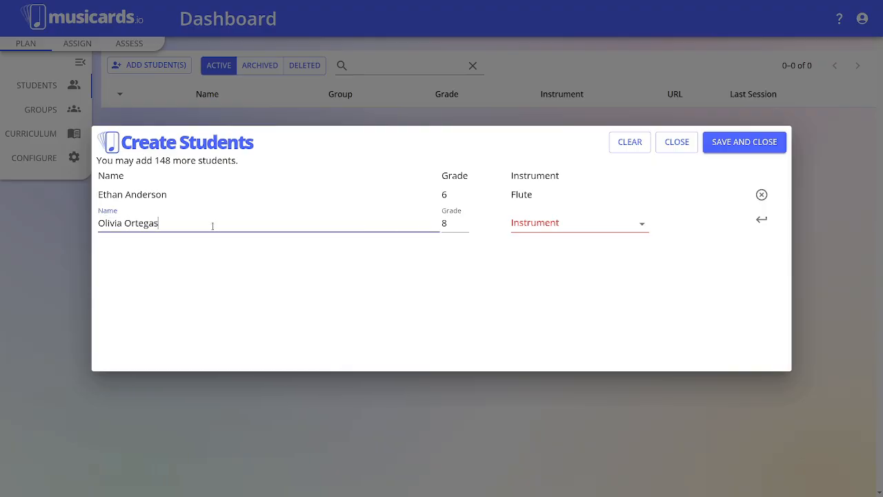
Step: Enter the second student's name with grade 7 and Clarinet, then save and close the form
click(448, 224)
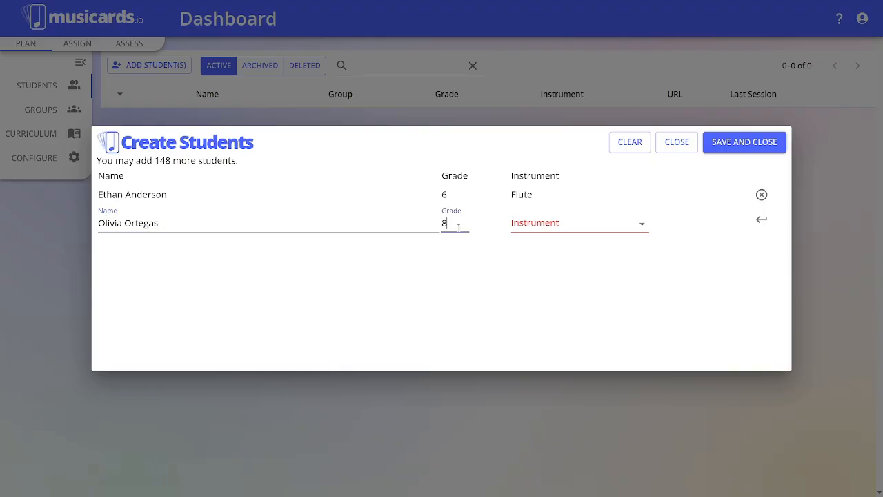
key(BackSpace)
text(7)
click(644, 226)
click(646, 227)
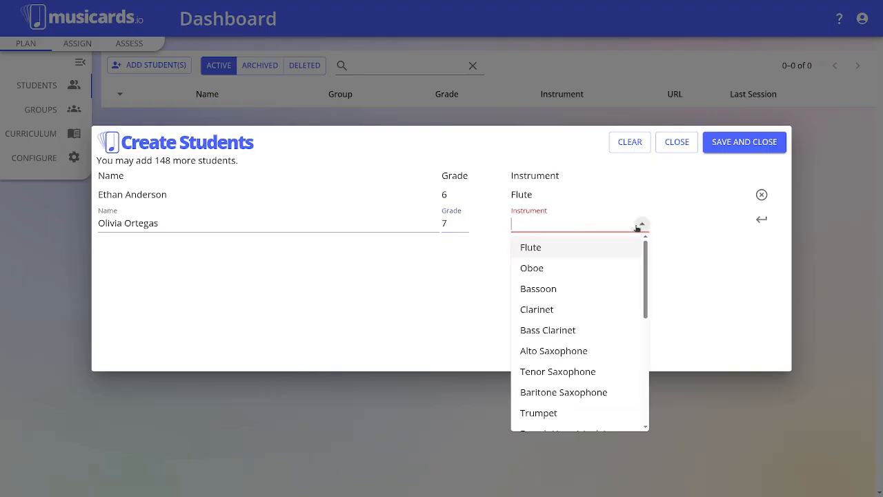
click(547, 312)
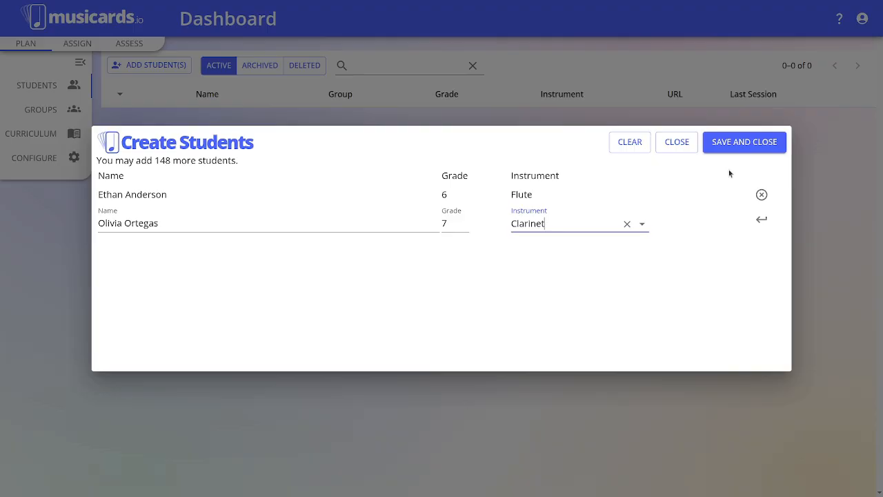
click(744, 142)
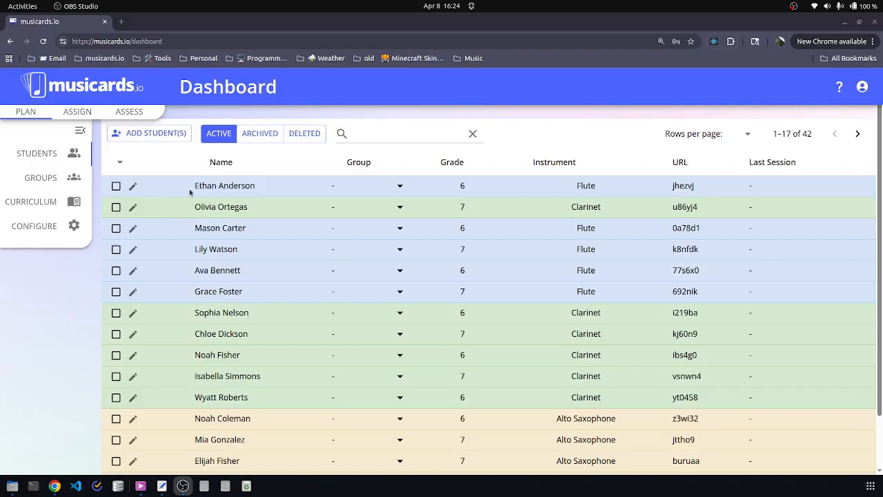
scroll(359, 288, down, 2)
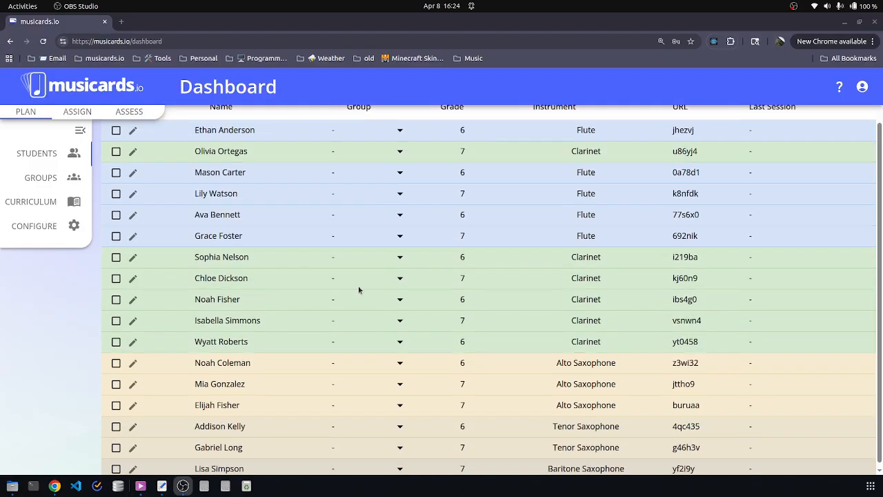
scroll(432, 300, up, 2)
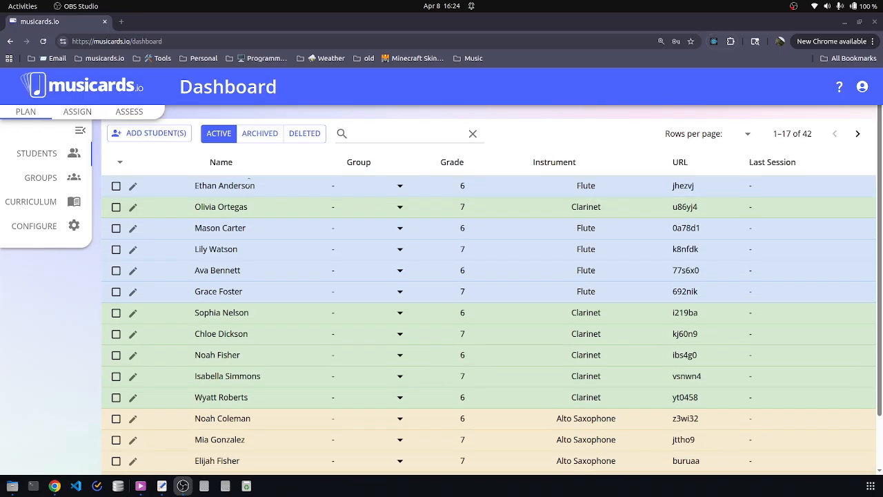
scroll(303, 271, down, 2)
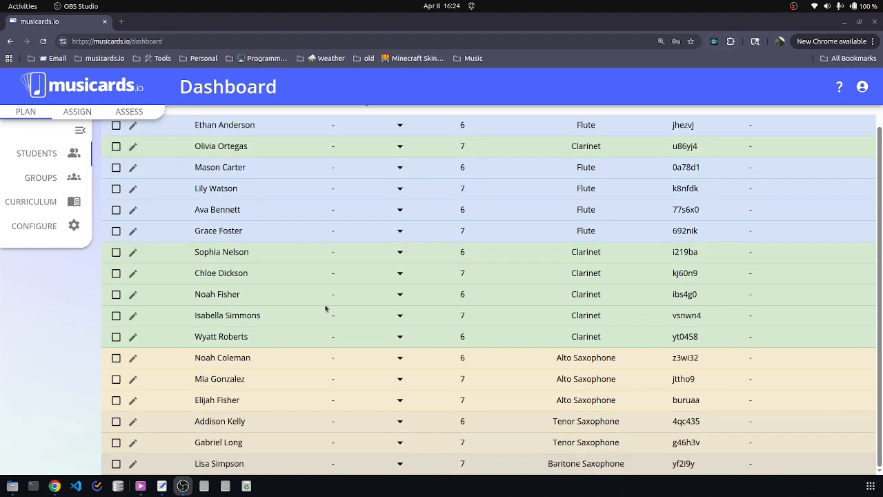
scroll(316, 309, up, 2)
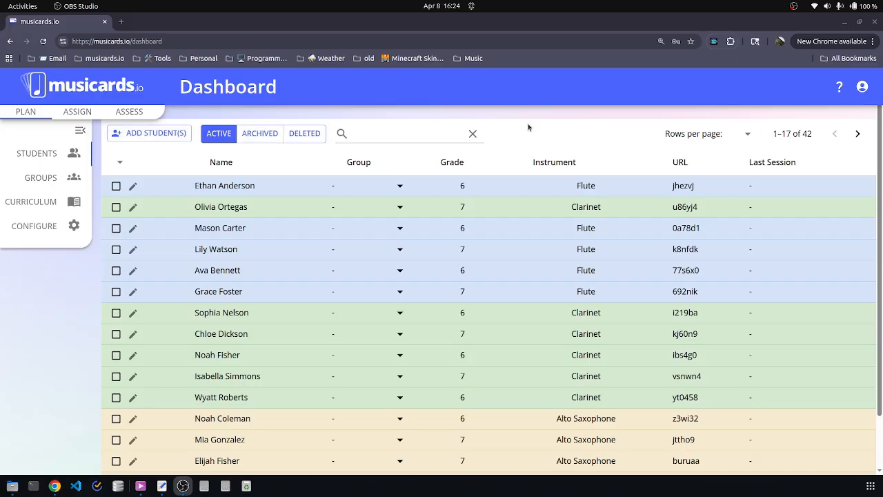
scroll(329, 274, down, 2)
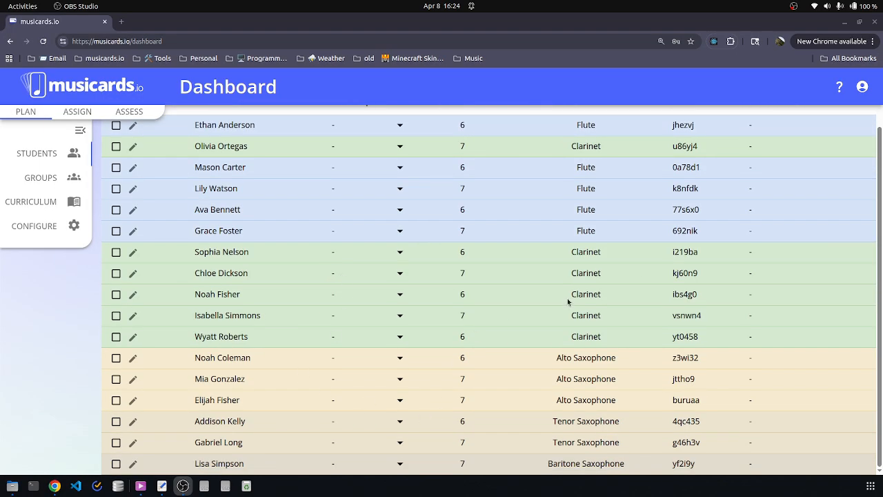
scroll(569, 312, up, 2)
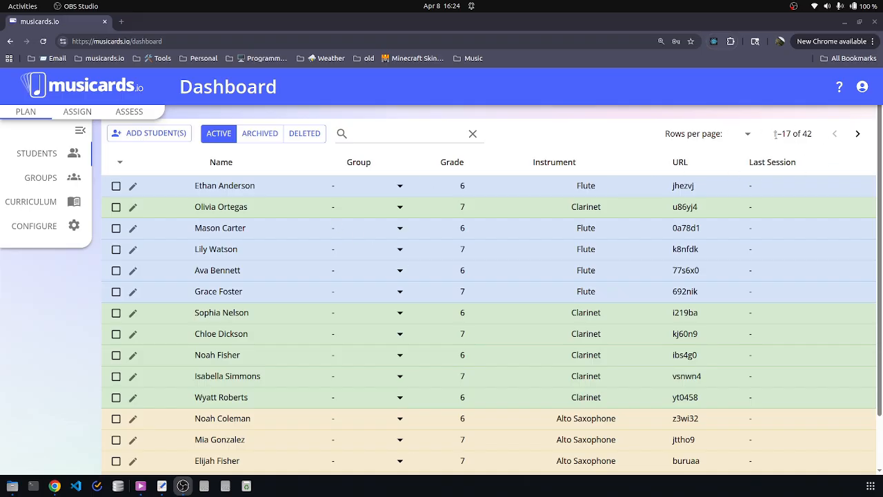
Step: Page forward to the last page of students and back to the first
click(857, 134)
scroll(725, 222, down, 2)
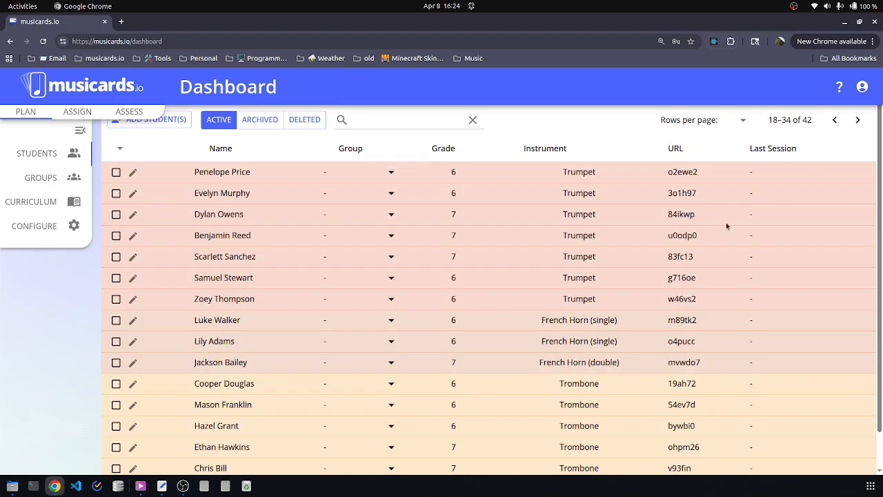
scroll(733, 234, up, 2)
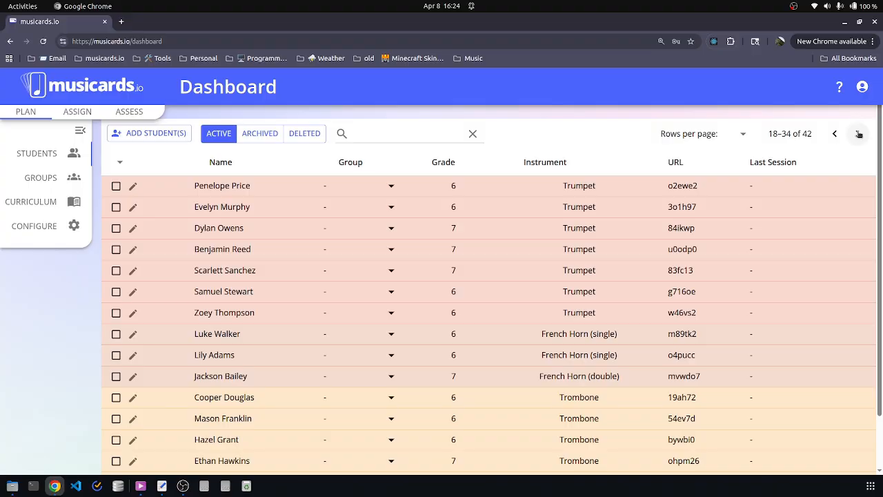
click(857, 133)
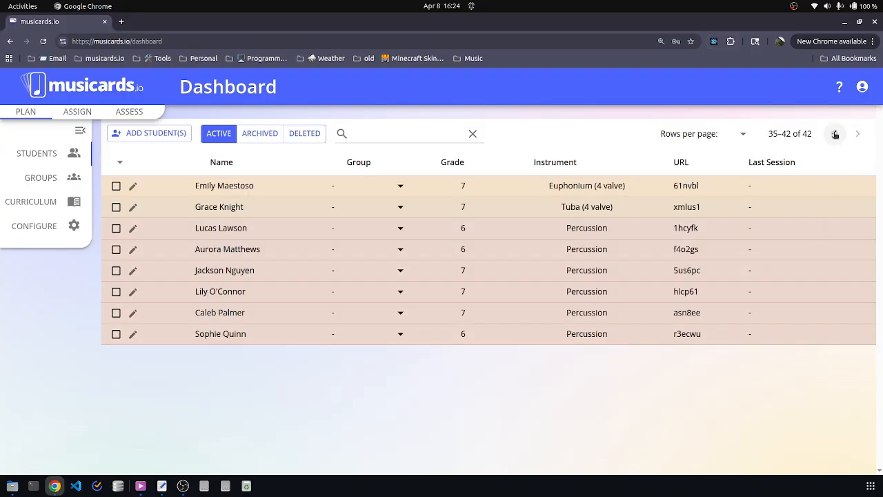
click(834, 133)
click(834, 134)
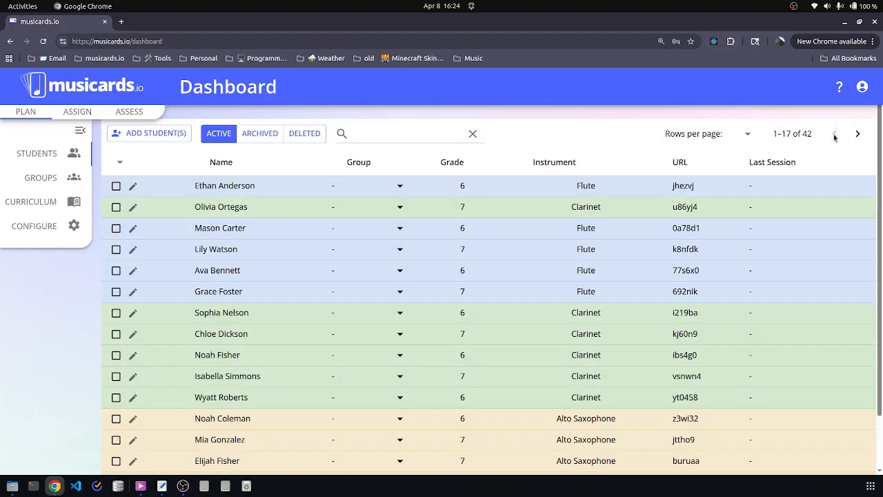
Step: Set Rows per page to 42 so all students show on one page
click(747, 135)
click(740, 240)
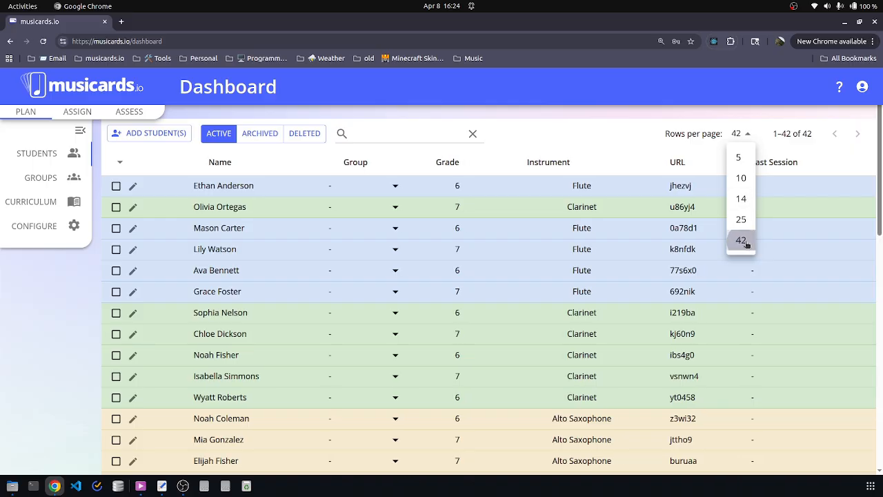
scroll(630, 256, down, 10)
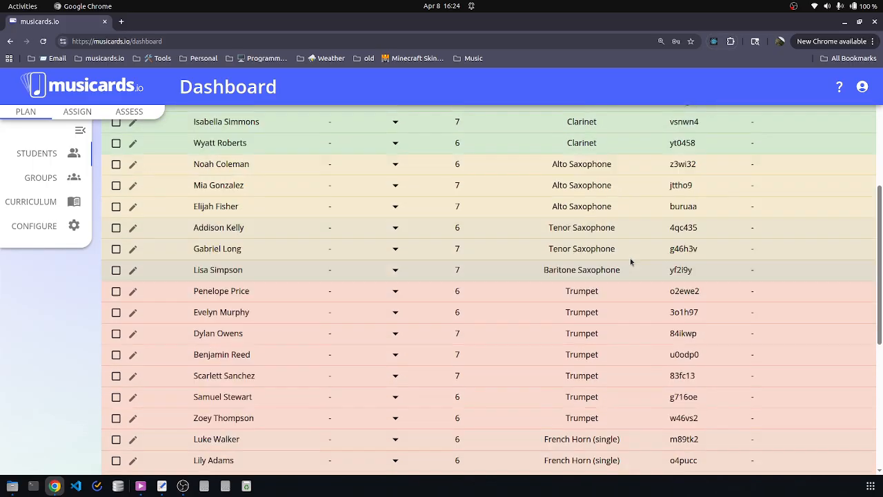
scroll(596, 317, up, 10)
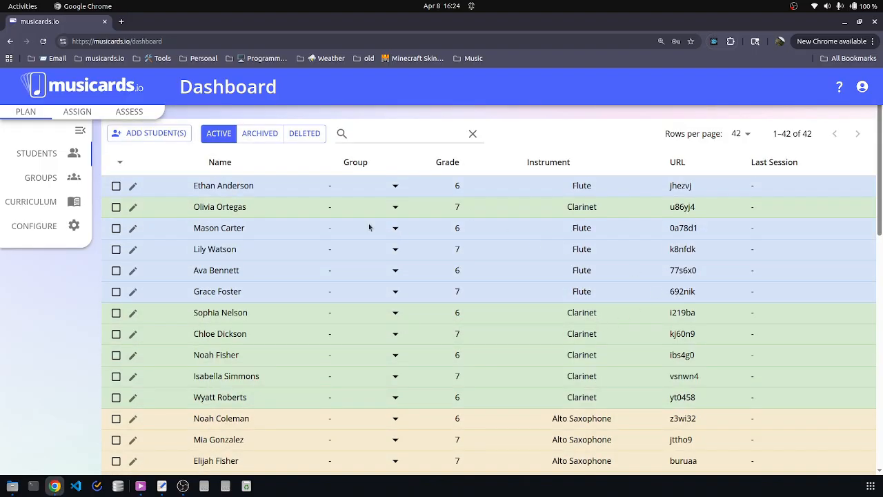
Step: Toggle the Name column sort between ascending and descending, by first and last name
click(201, 163)
scroll(239, 270, down, 5)
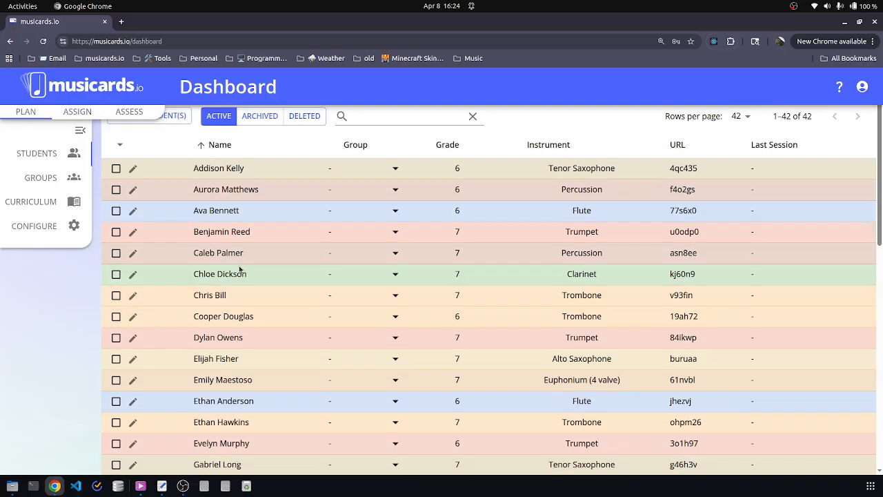
scroll(239, 270, down, 8)
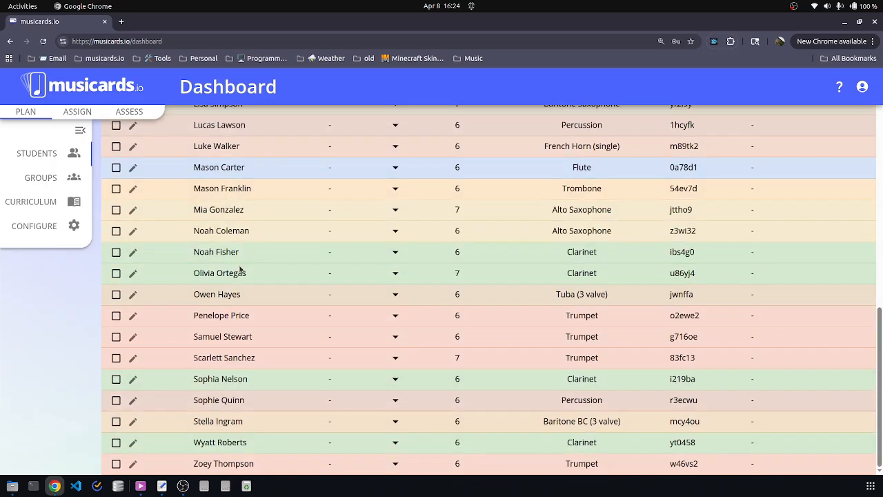
scroll(240, 269, up, 10)
scroll(240, 269, up, 3)
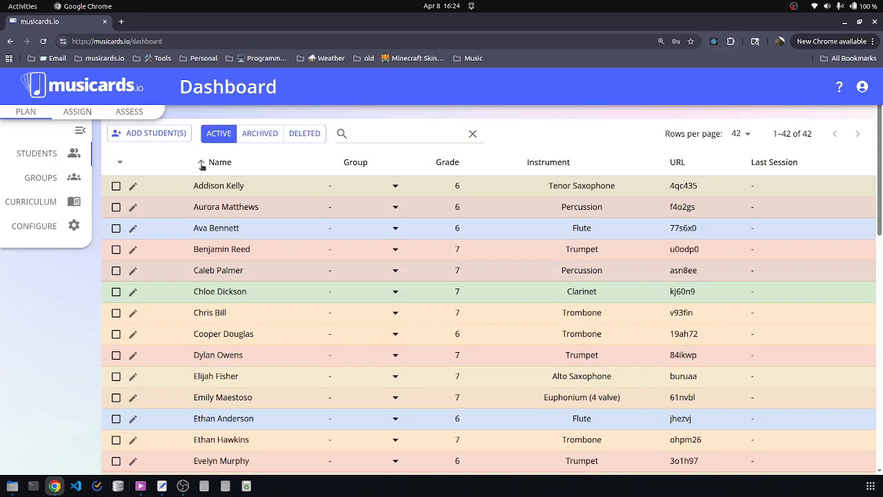
click(202, 162)
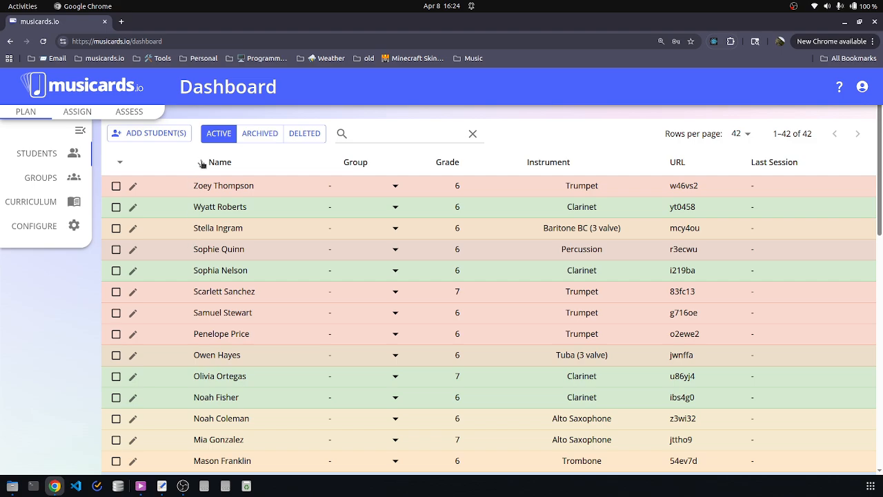
click(238, 164)
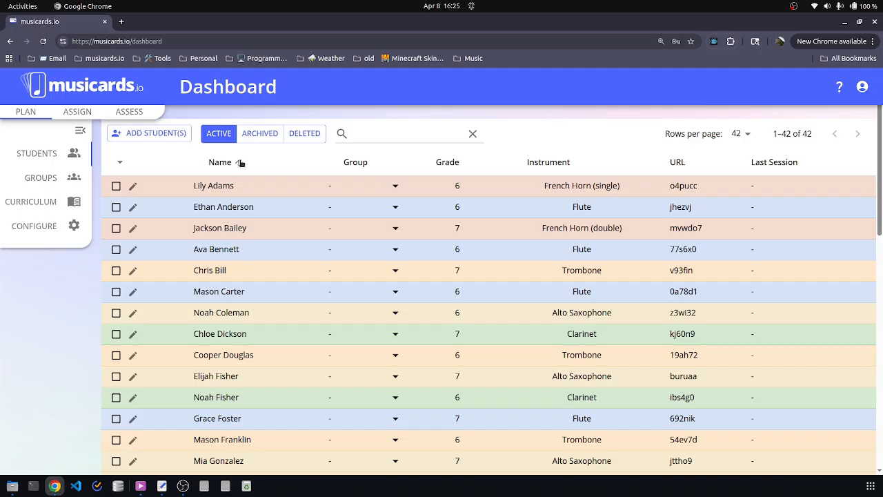
click(240, 164)
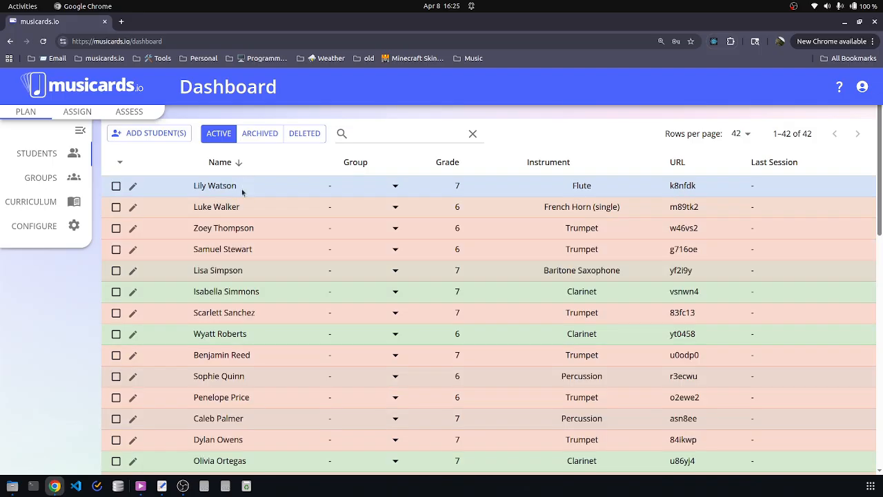
Step: Sort by grade, then by instrument so Flute players come first
click(443, 165)
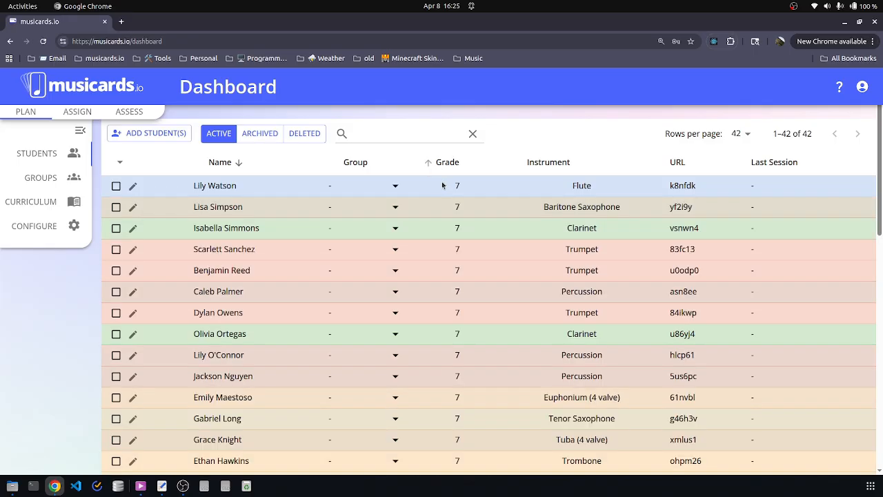
scroll(487, 251, down, 10)
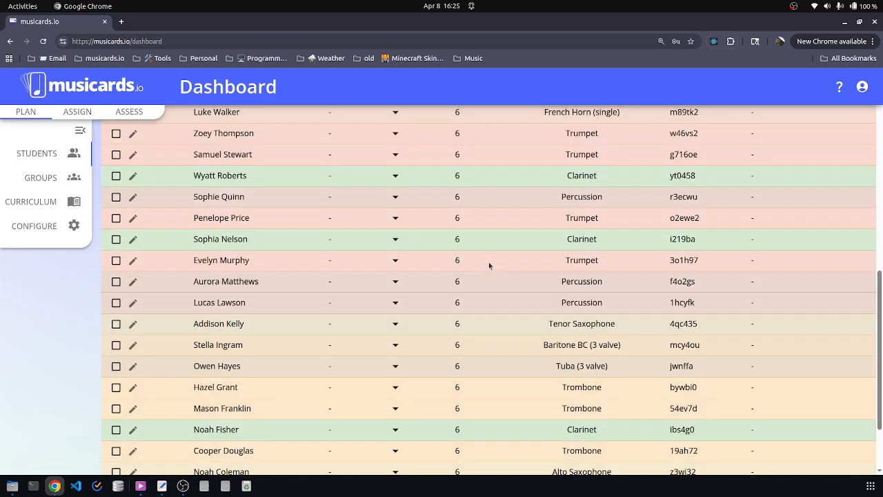
scroll(488, 268, up, 10)
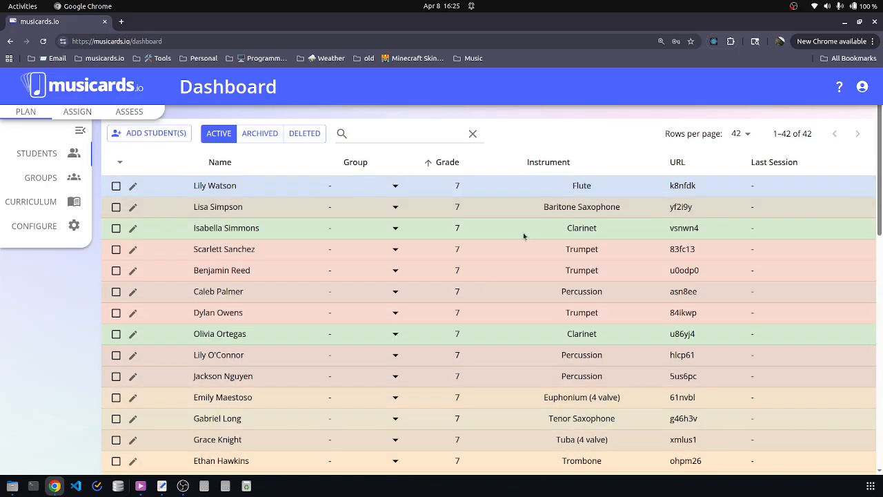
click(520, 164)
scroll(502, 281, down, 4)
scroll(502, 281, up, 4)
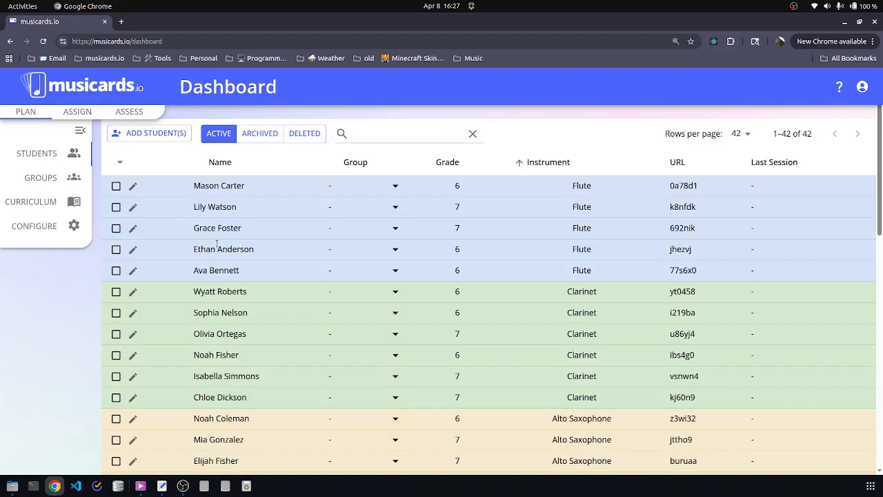
click(134, 187)
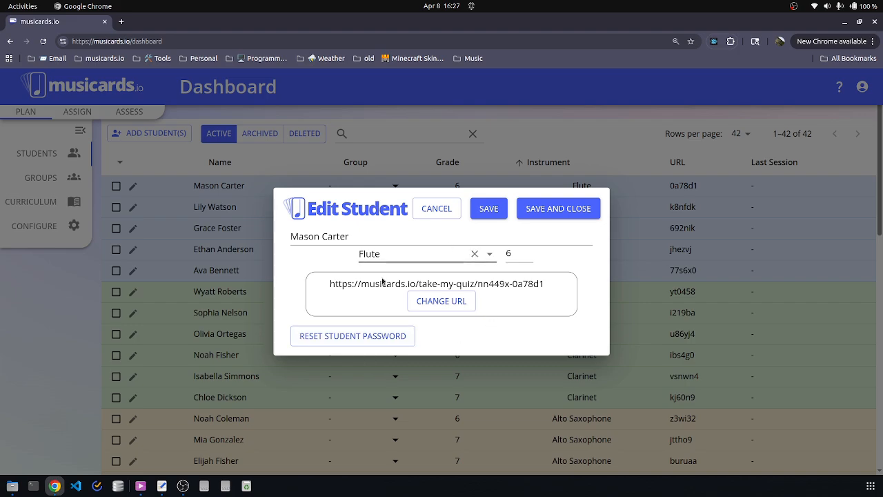
click(435, 209)
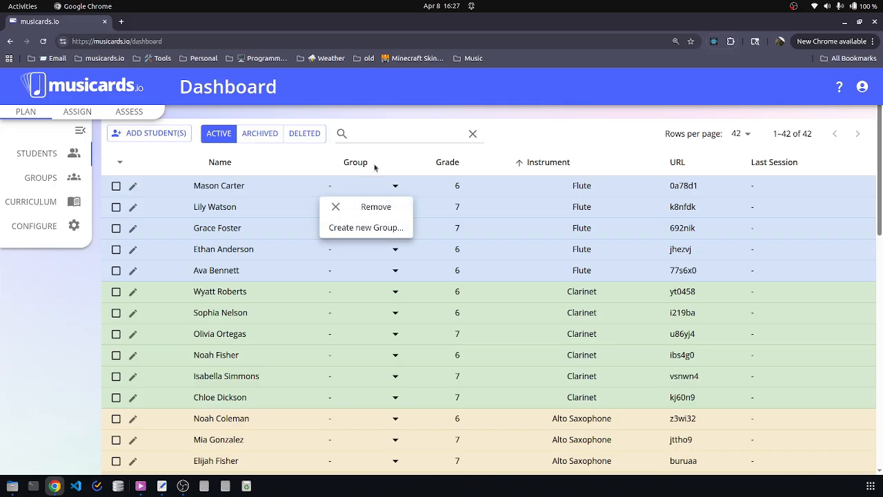
click(405, 153)
scroll(421, 279, down, 9)
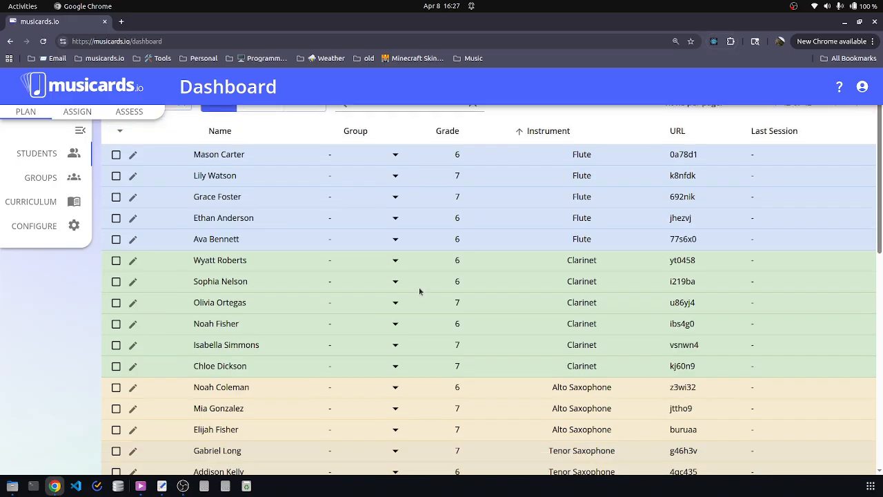
scroll(438, 319, up, 9)
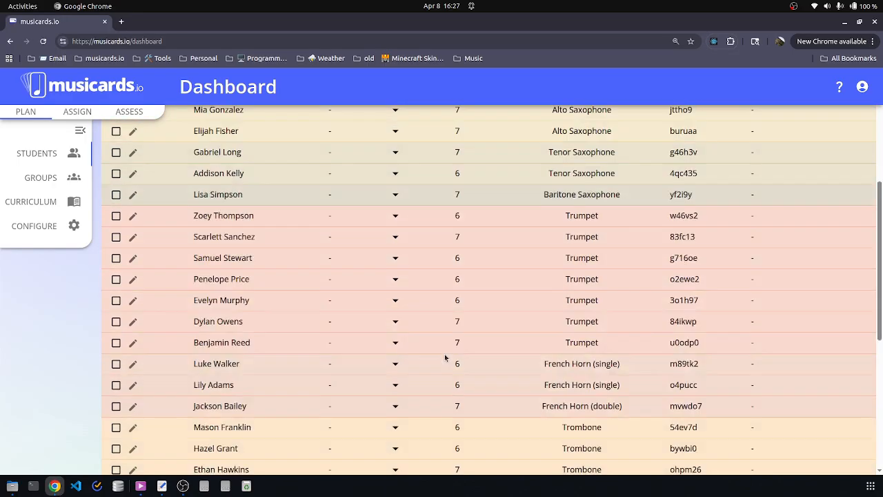
scroll(492, 383, down, 9)
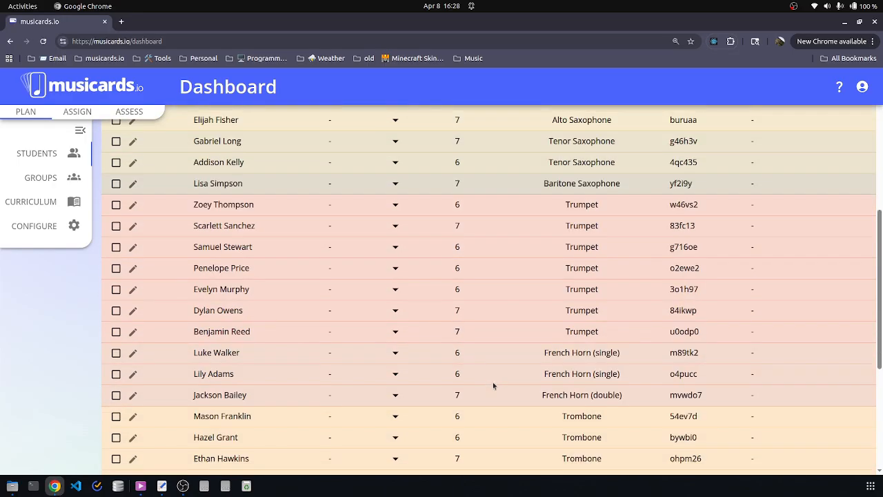
scroll(492, 383, up, 9)
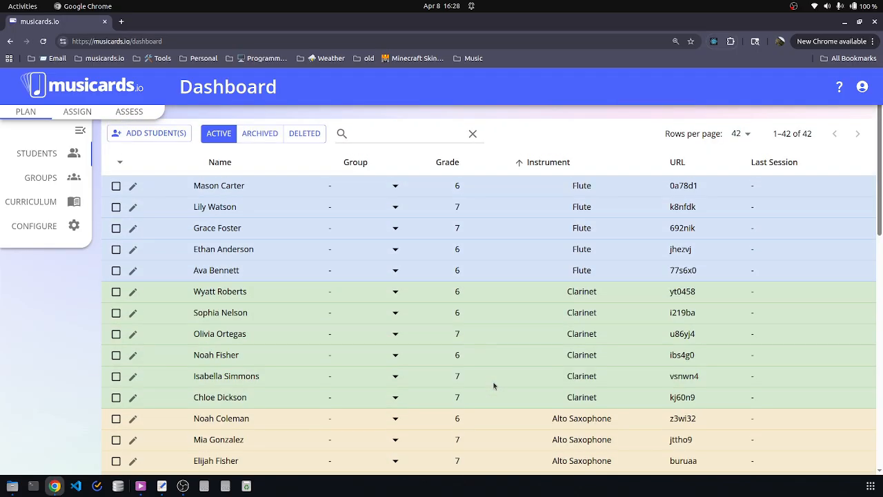